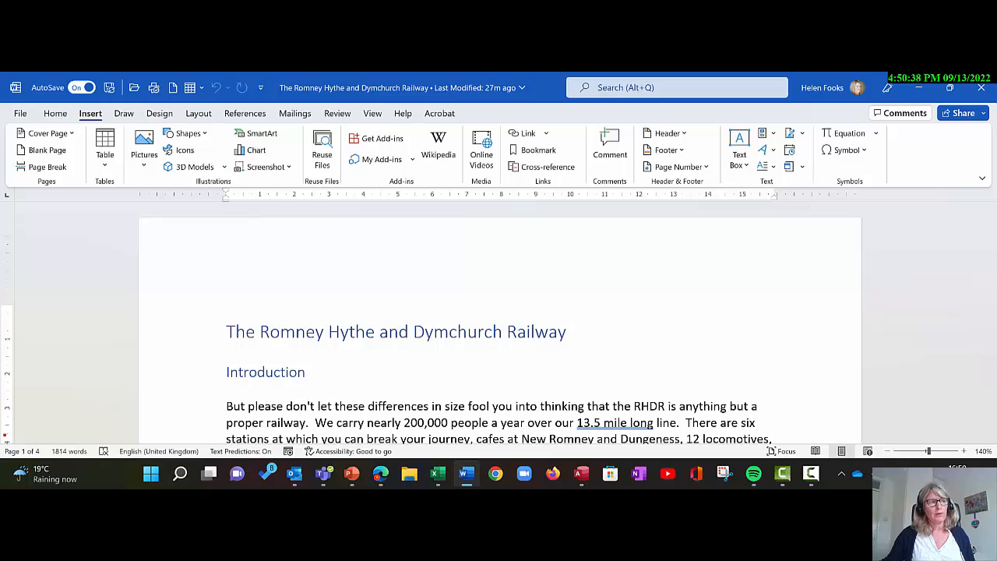
pyautogui.moveTo(5, 435)
pyautogui.mouseDown()
pyautogui.moveTo(10, 453)
pyautogui.moveTo(102, 472)
pyautogui.mouseUp()
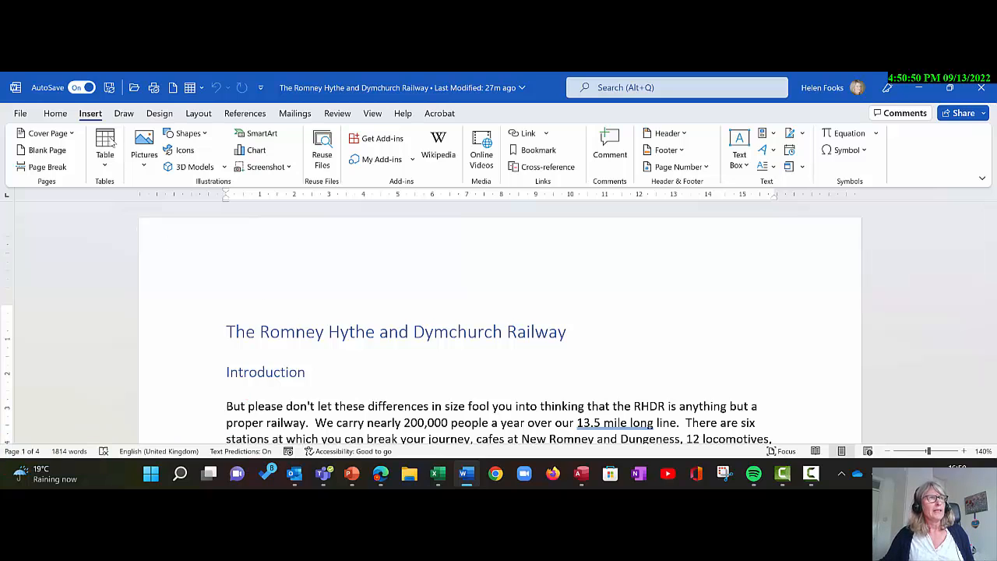
pyautogui.click(55, 115)
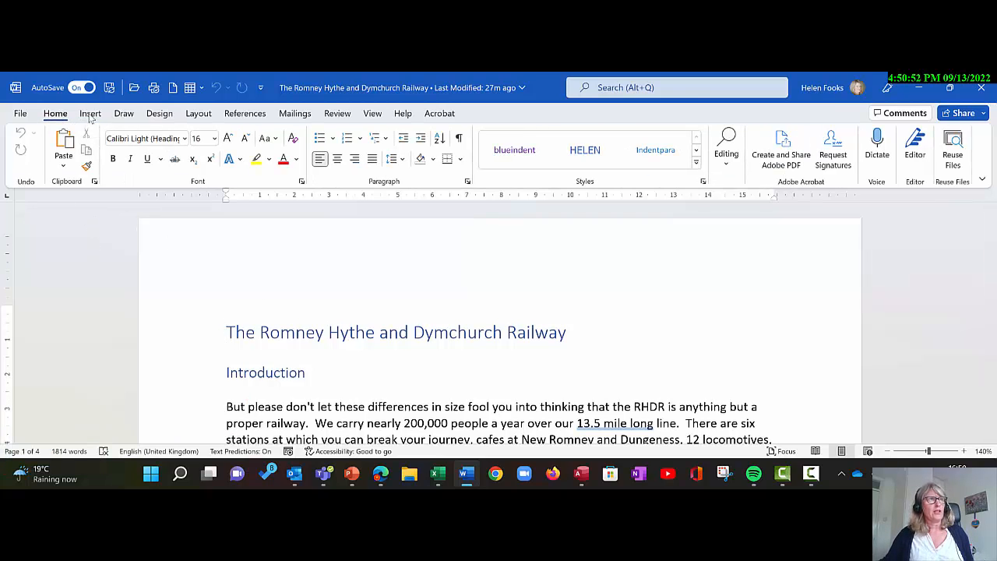
pyautogui.click(89, 116)
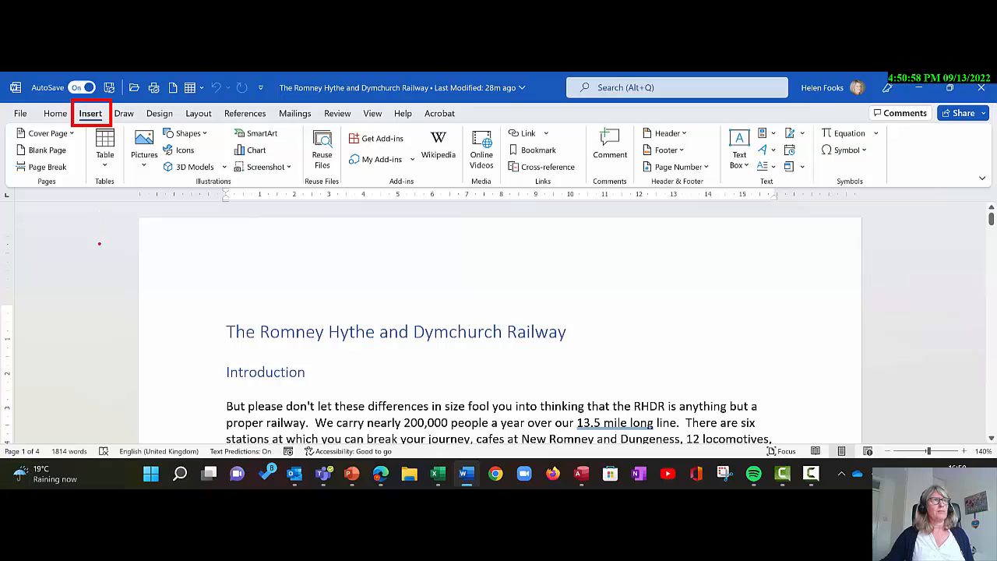
pyautogui.moveTo(99, 253)
pyautogui.mouseDown()
pyautogui.moveTo(98, 134)
pyautogui.moveTo(82, 153)
pyautogui.moveTo(118, 143)
pyautogui.mouseUp()
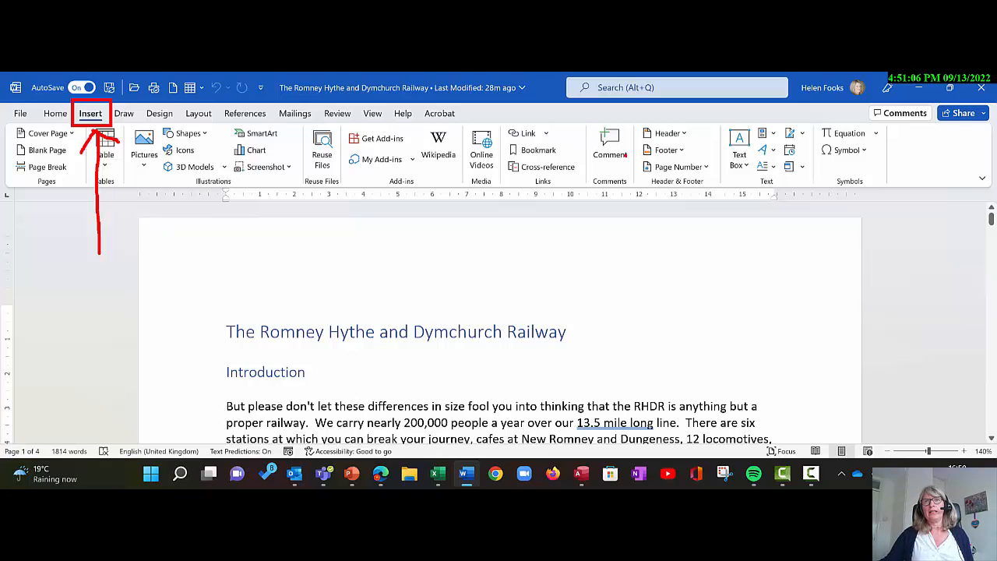
pyautogui.moveTo(625, 156); pyautogui.dragTo(723, 181)
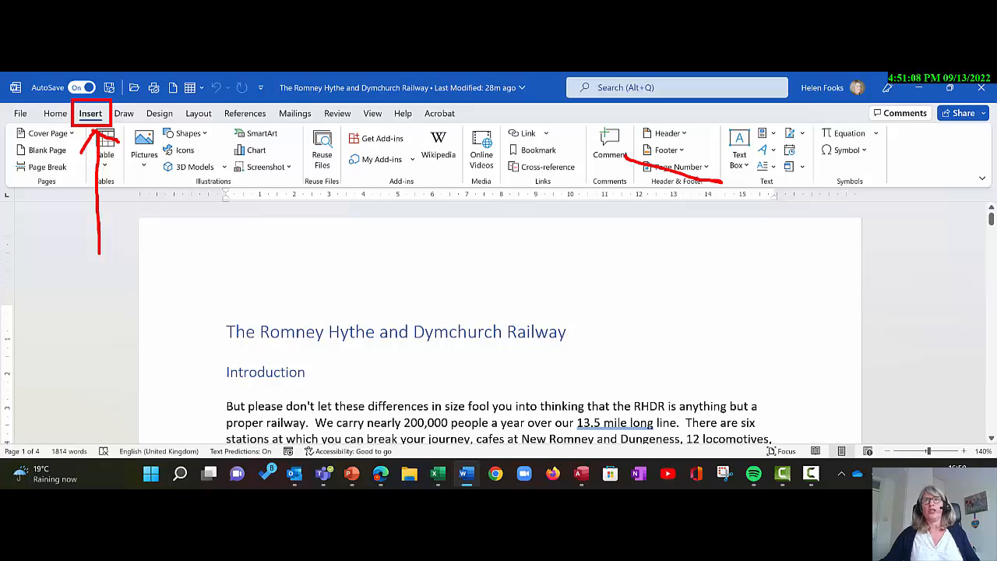
pyautogui.press('Escape')
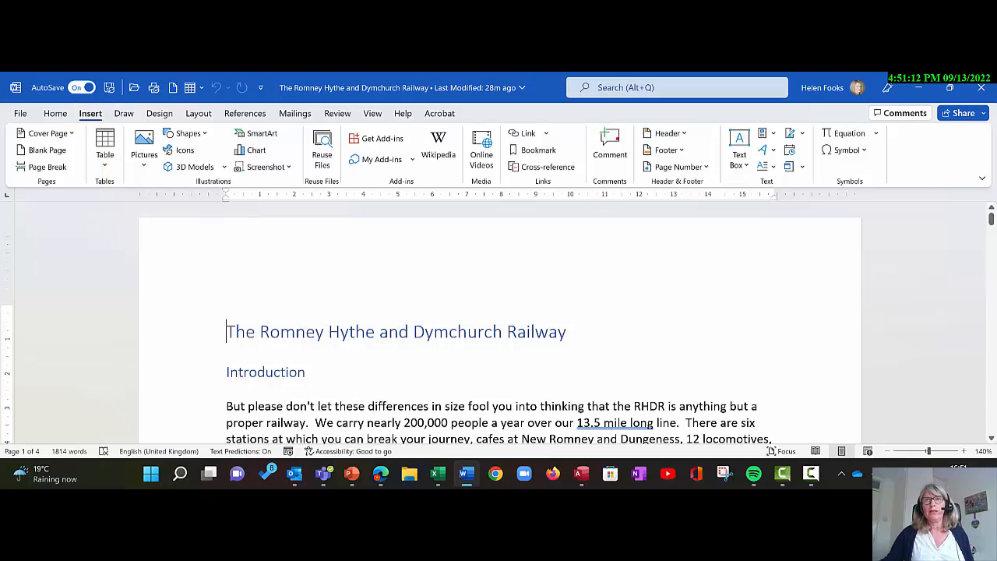
pyautogui.moveTo(624, 155)
pyautogui.mouseDown()
pyautogui.moveTo(621, 164)
pyautogui.moveTo(688, 180)
pyautogui.moveTo(744, 162)
pyautogui.moveTo(623, 156)
pyautogui.mouseUp()
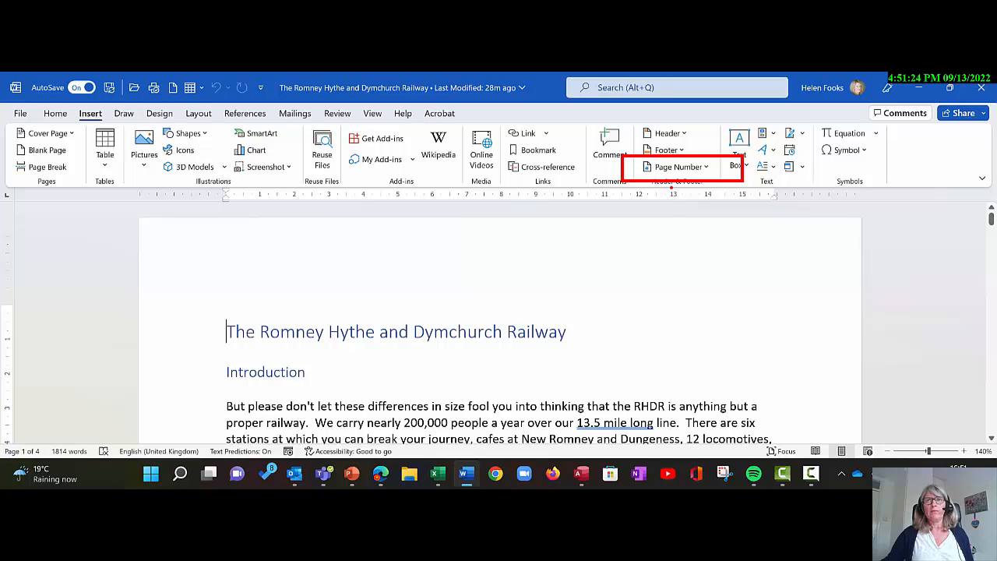
pyautogui.moveTo(671, 188); pyautogui.dragTo(678, 300)
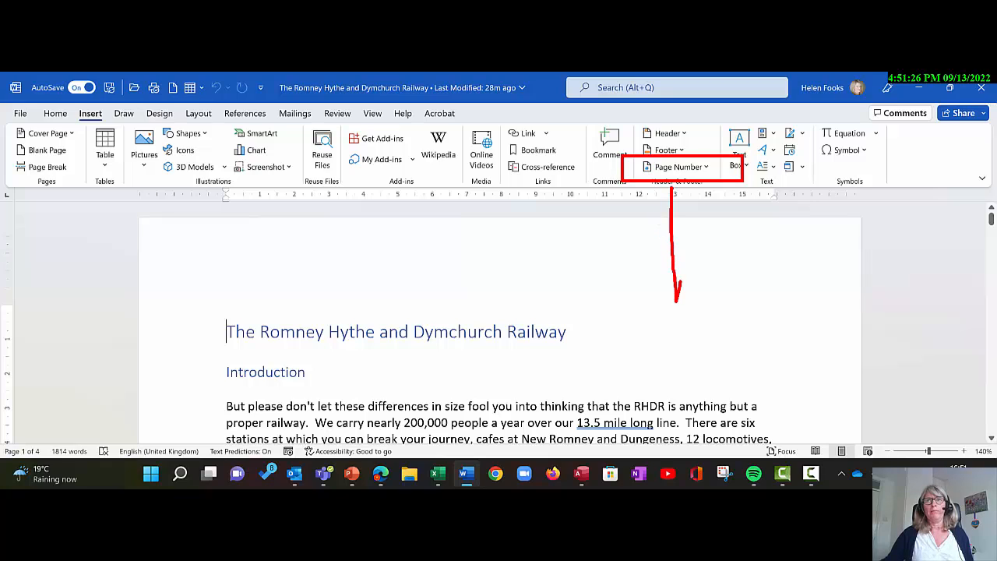
pyautogui.moveTo(671, 188)
pyautogui.mouseDown()
pyautogui.moveTo(659, 211)
pyautogui.moveTo(685, 218)
pyautogui.mouseUp()
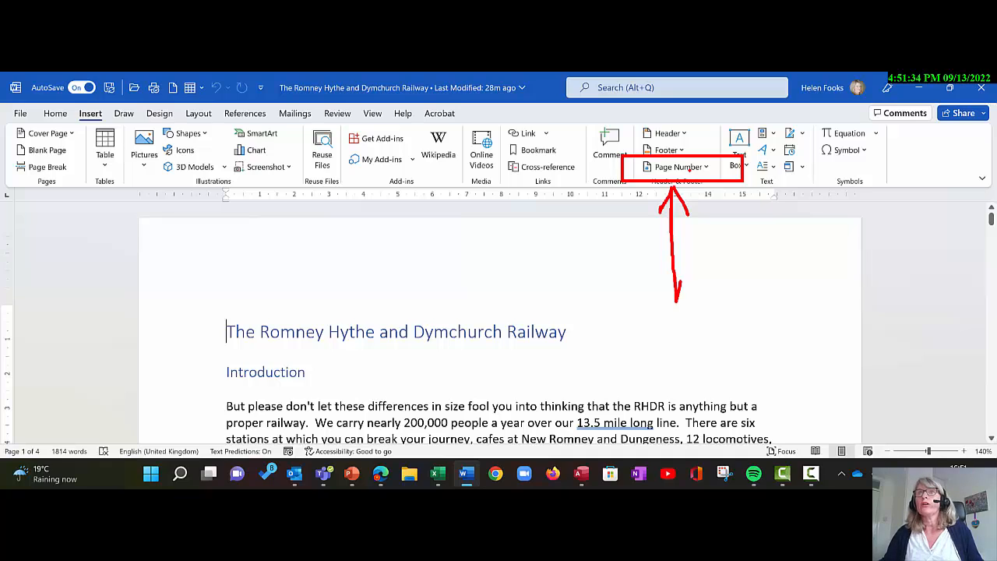
pyautogui.press('Escape')
# - Insert a page number at the bottom of the page using the Page X of Y style Bold Numbers 1
pyautogui.click(707, 167)
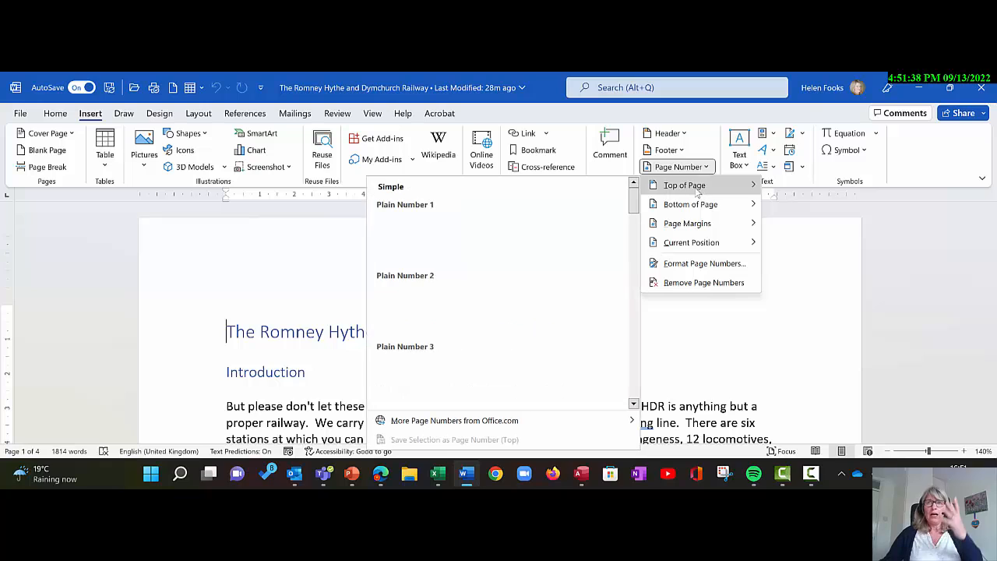
pyautogui.moveTo(695, 186)
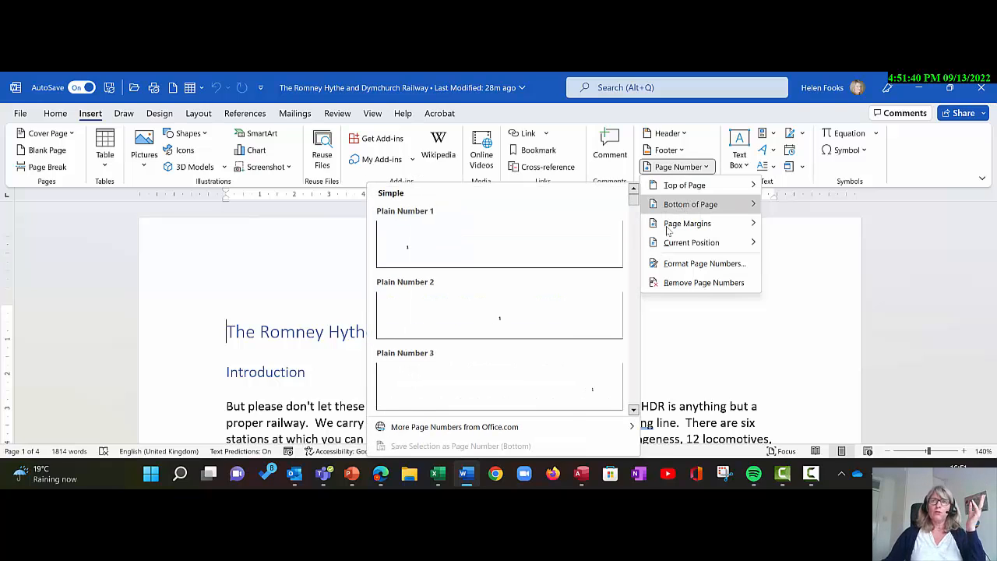
pyautogui.moveTo(654, 243)
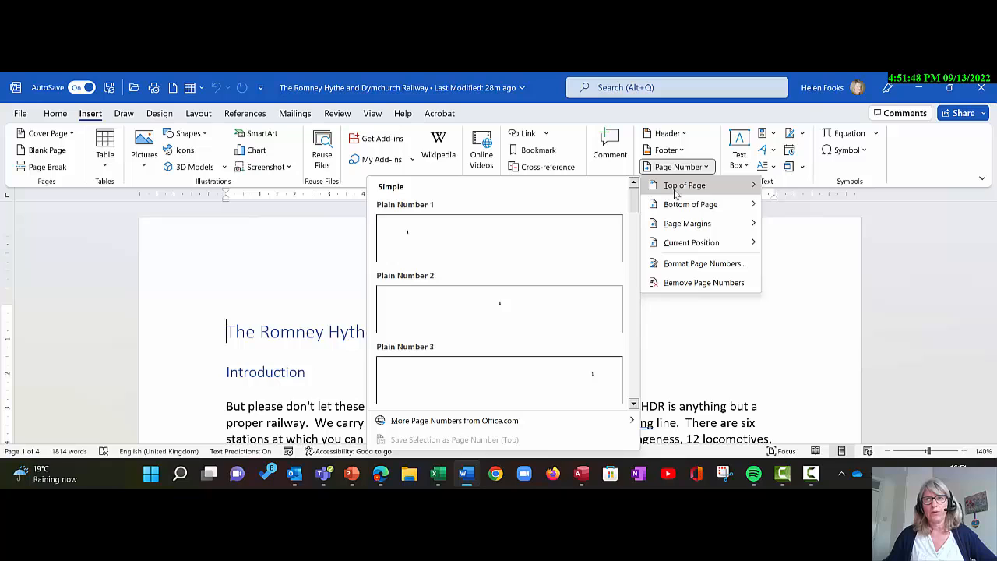
pyautogui.moveTo(678, 201)
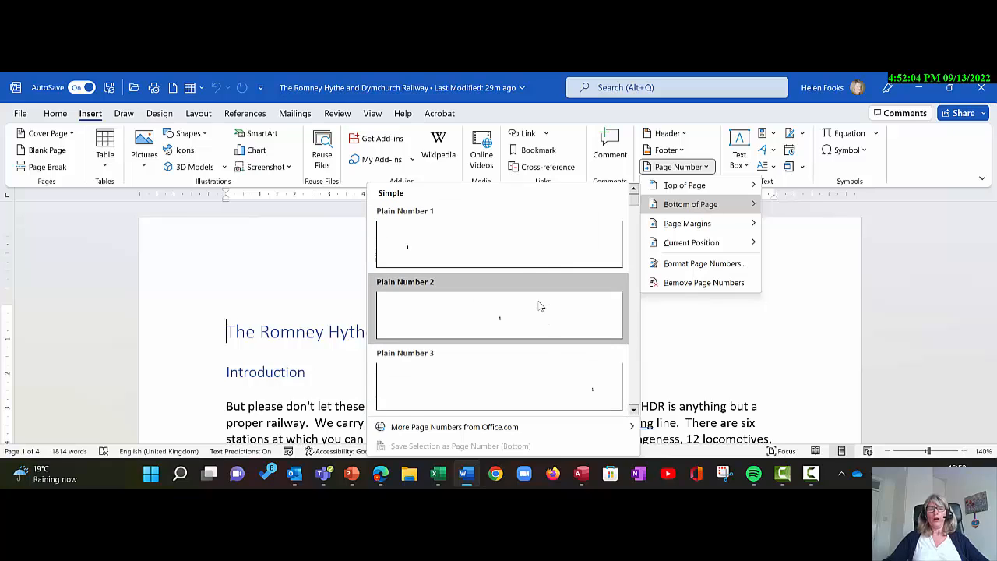
pyautogui.click(633, 410)
pyautogui.click(633, 410)
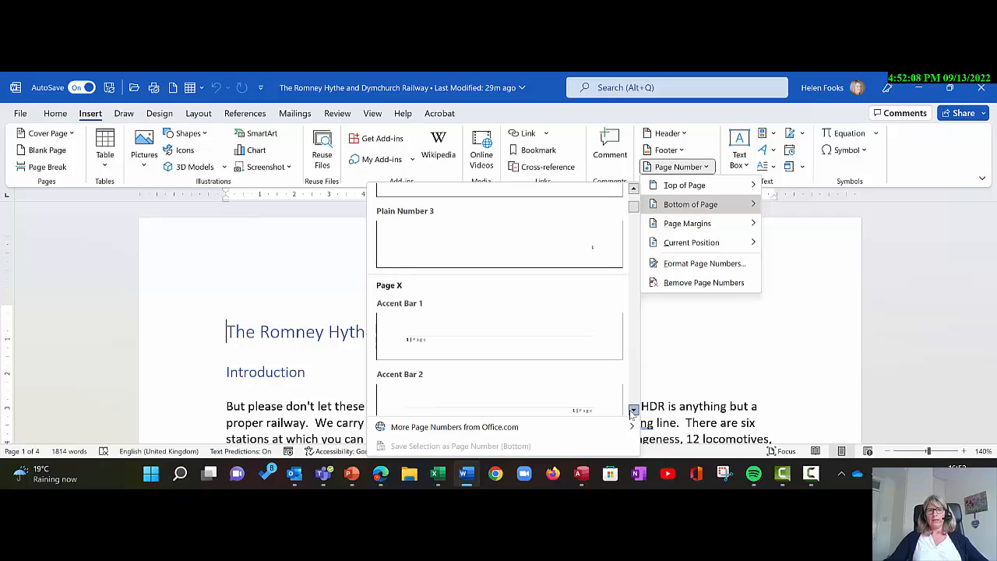
pyautogui.click(632, 411)
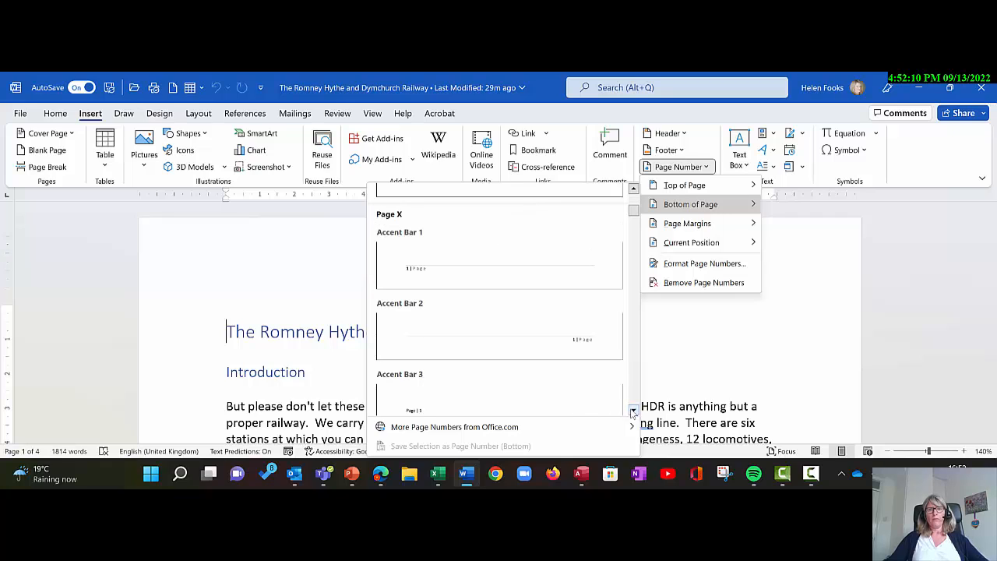
pyautogui.click(632, 410)
pyautogui.click(632, 410)
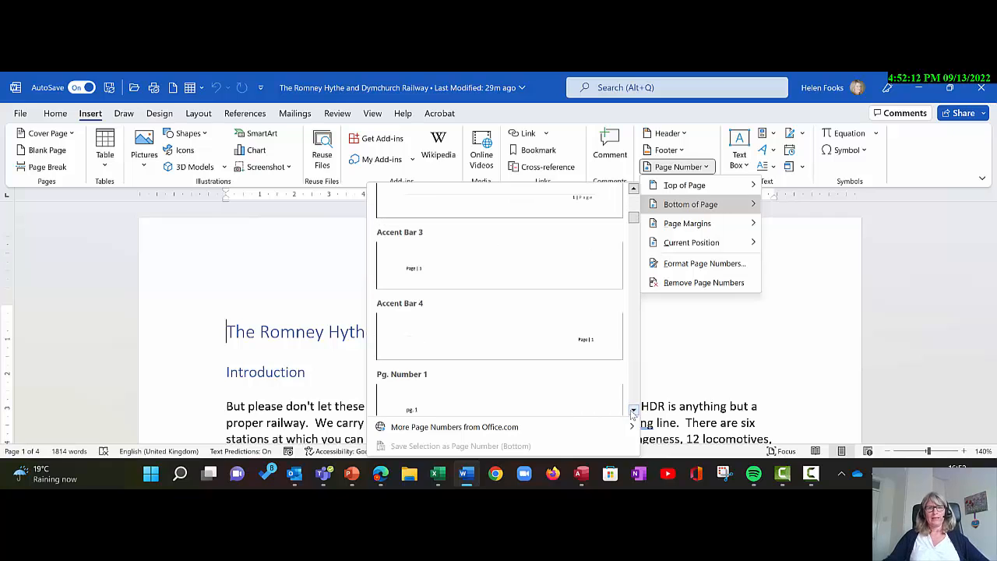
pyautogui.click(632, 410)
pyautogui.click(632, 411)
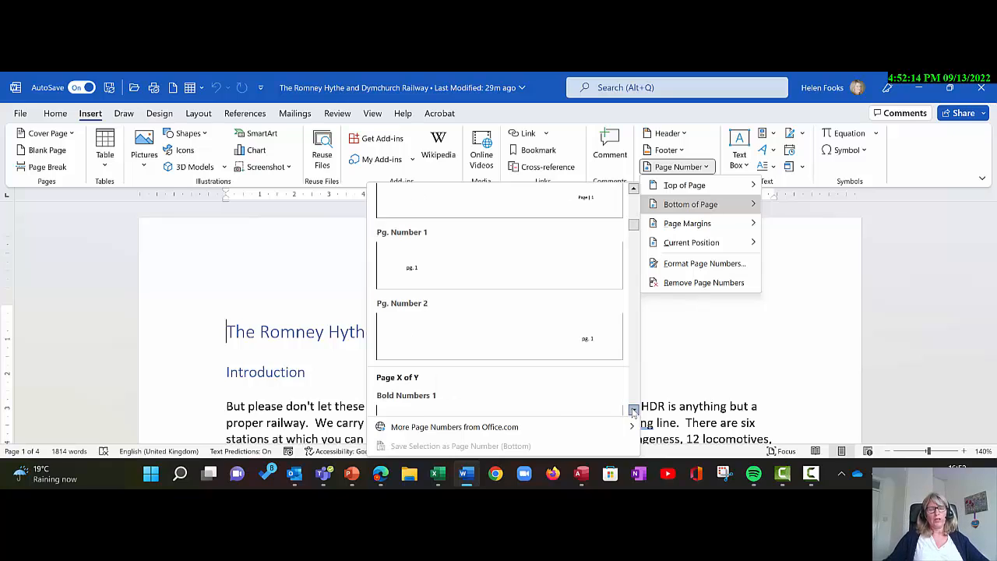
pyautogui.click(633, 411)
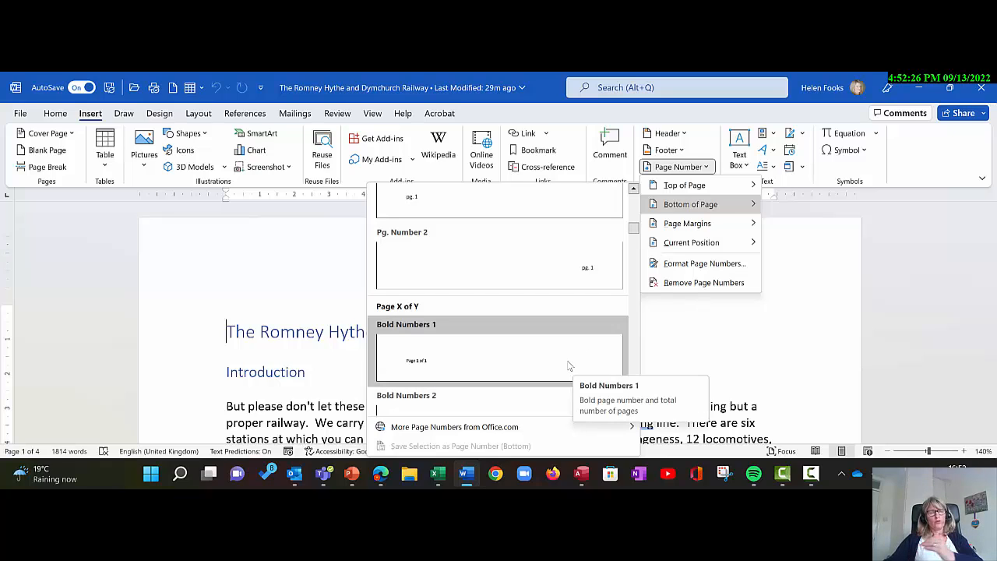
pyautogui.click(455, 365)
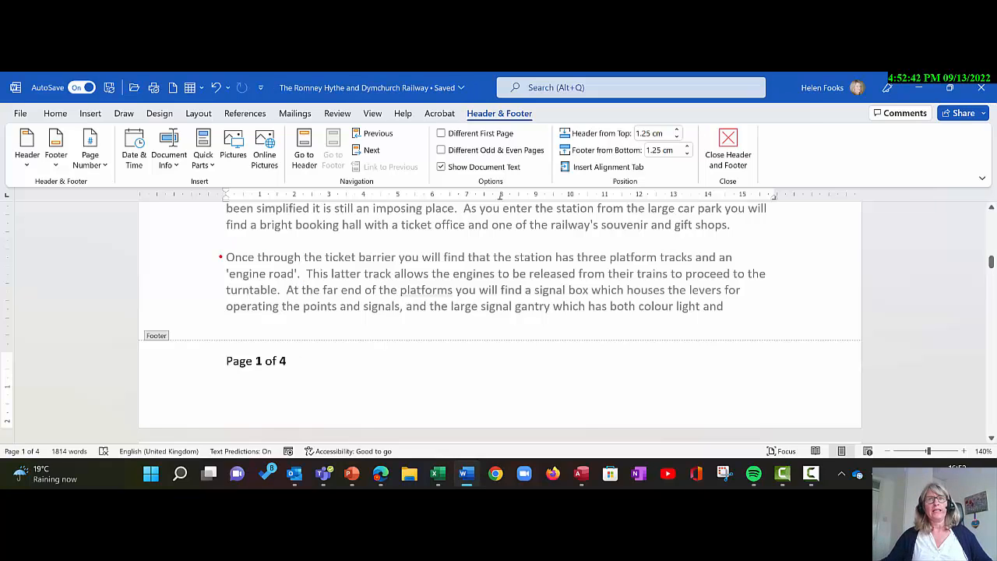
# - Leave footer editing and return to the body text on page 1
pyautogui.moveTo(205, 252)
pyautogui.mouseDown()
pyautogui.moveTo(350, 294)
pyautogui.moveTo(793, 340)
pyautogui.moveTo(799, 331)
pyautogui.mouseUp()
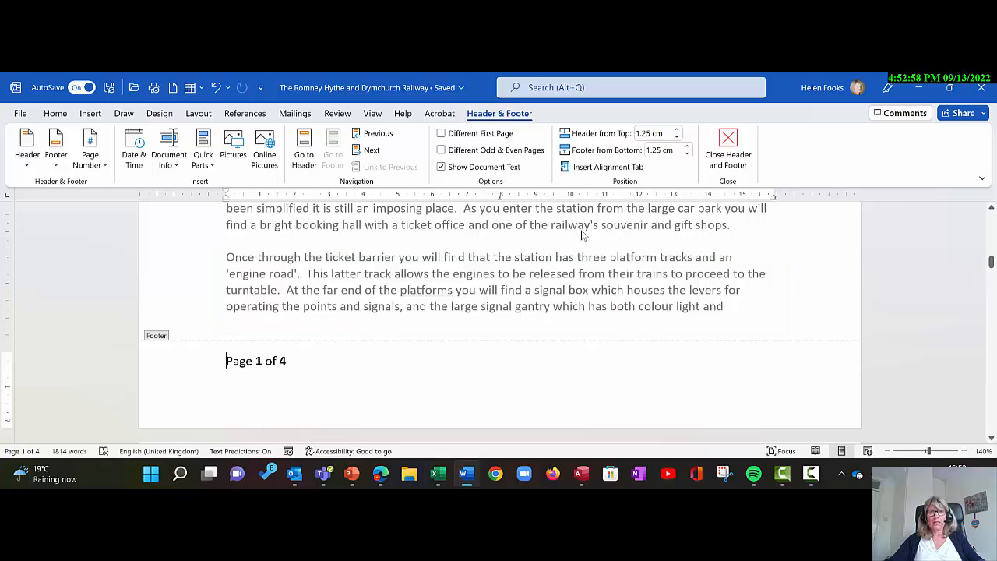
pyautogui.doubleClick(487, 289)
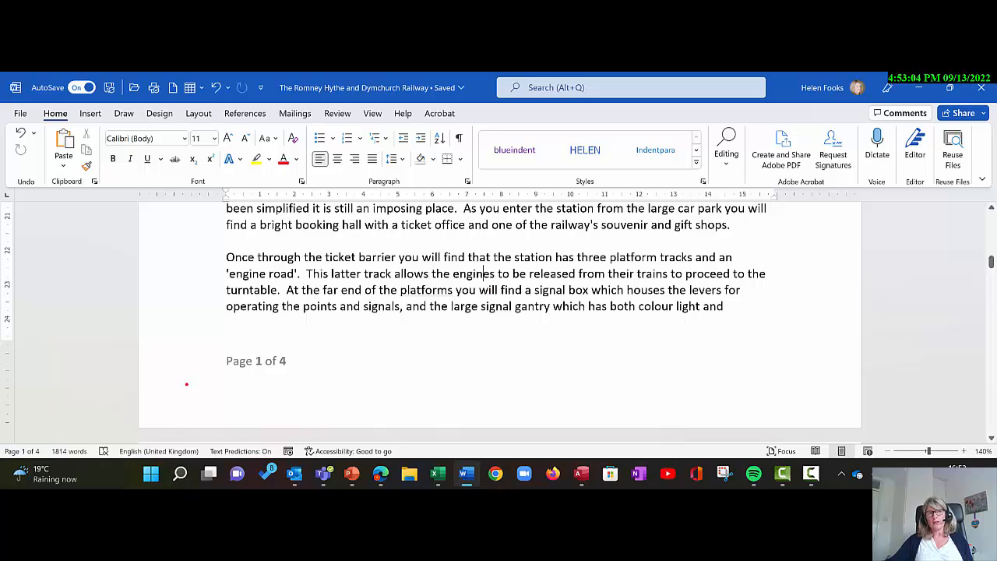
pyautogui.moveTo(178, 343)
pyautogui.mouseDown()
pyautogui.moveTo(290, 363)
pyautogui.moveTo(299, 380)
pyautogui.mouseUp()
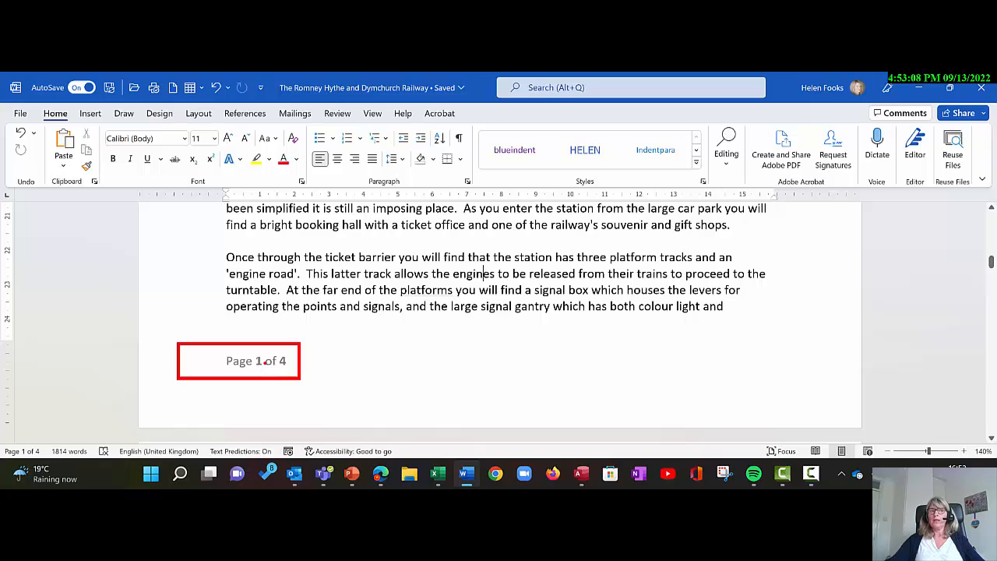
pyautogui.press('Escape')
# - Reopen the page 1 footer for editing and go back to the body text, twice
pyautogui.doubleClick(266, 363)
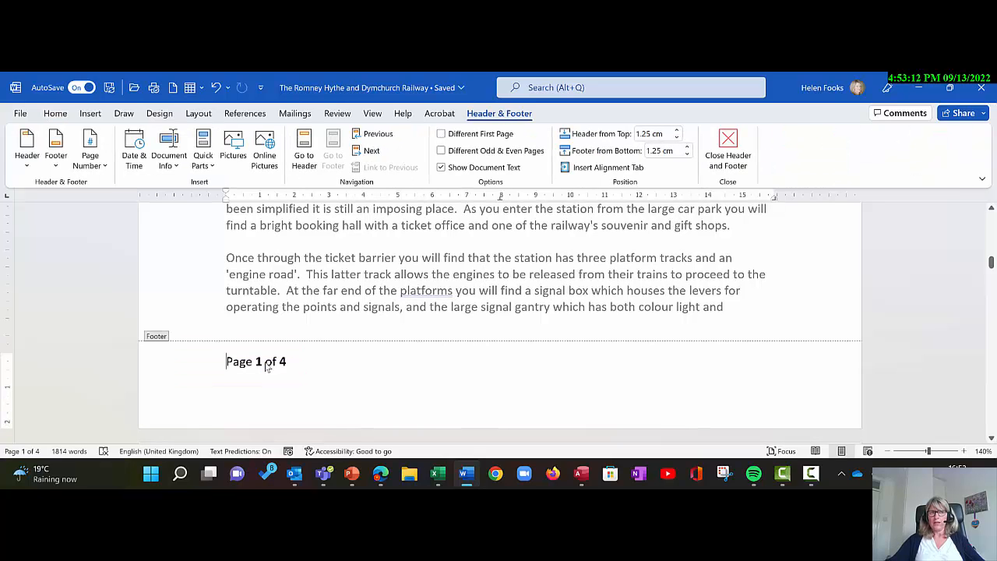
pyautogui.doubleClick(307, 307)
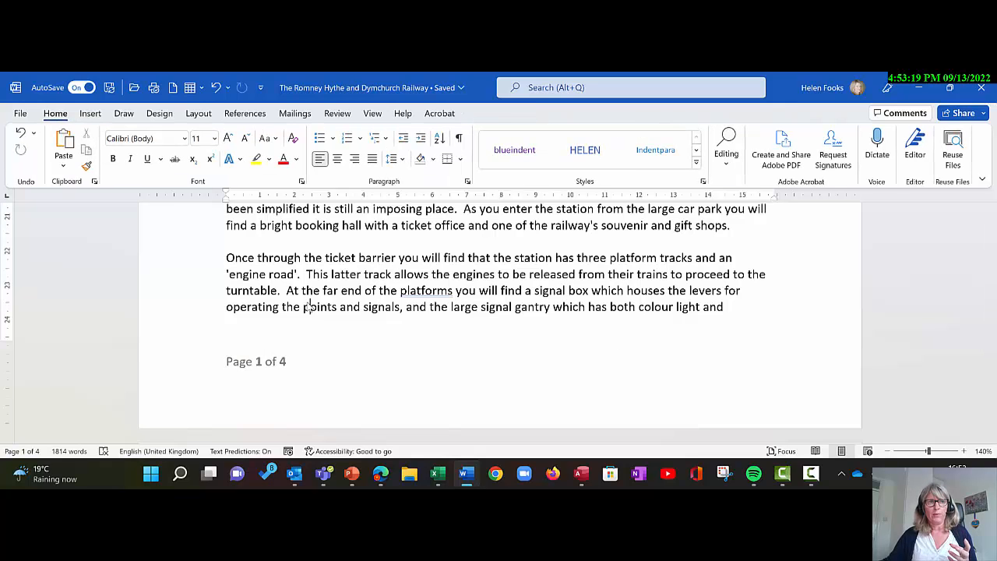
pyautogui.doubleClick(269, 369)
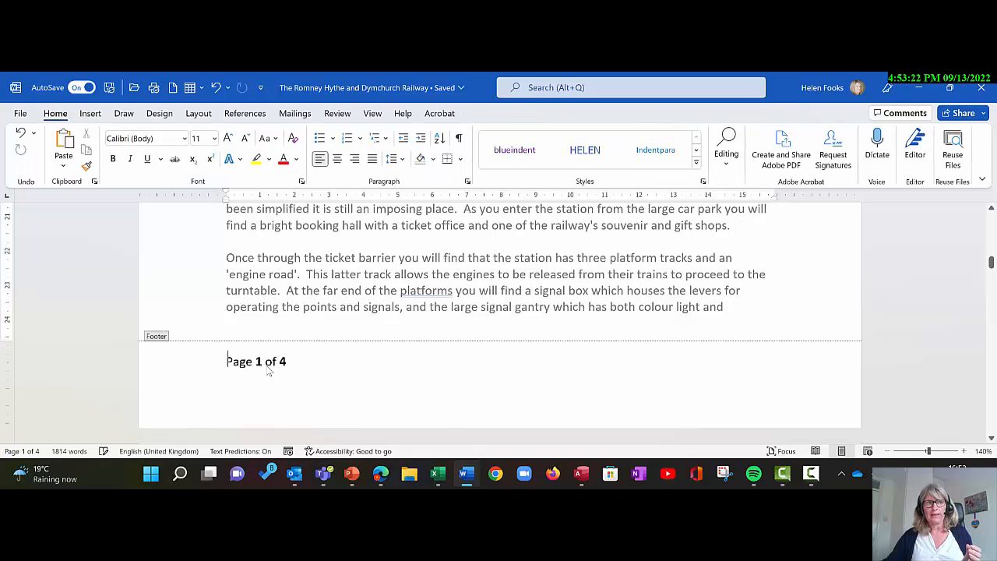
pyautogui.doubleClick(316, 310)
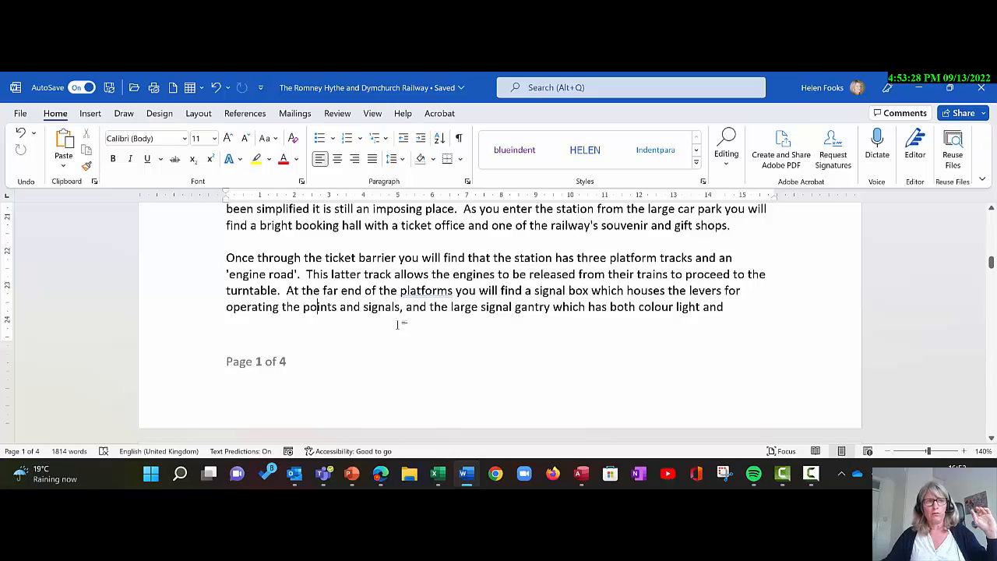
# - Examine the page numbering in the footers throughout the document, from page 1 to the last page and back
pyautogui.scroll(-4, 396, 324)
pyautogui.scroll(3, 397, 328)
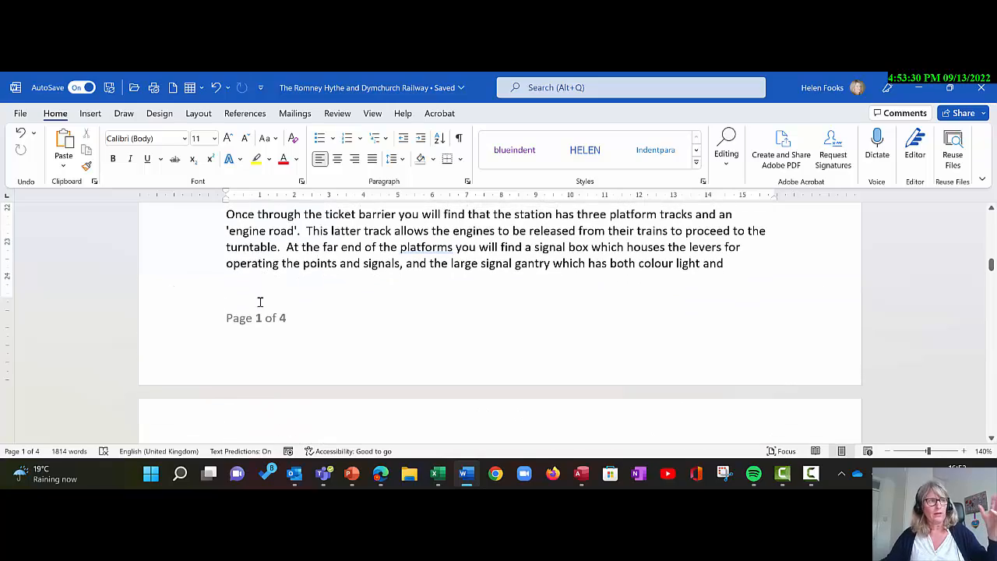
pyautogui.scroll(-10, 331, 314)
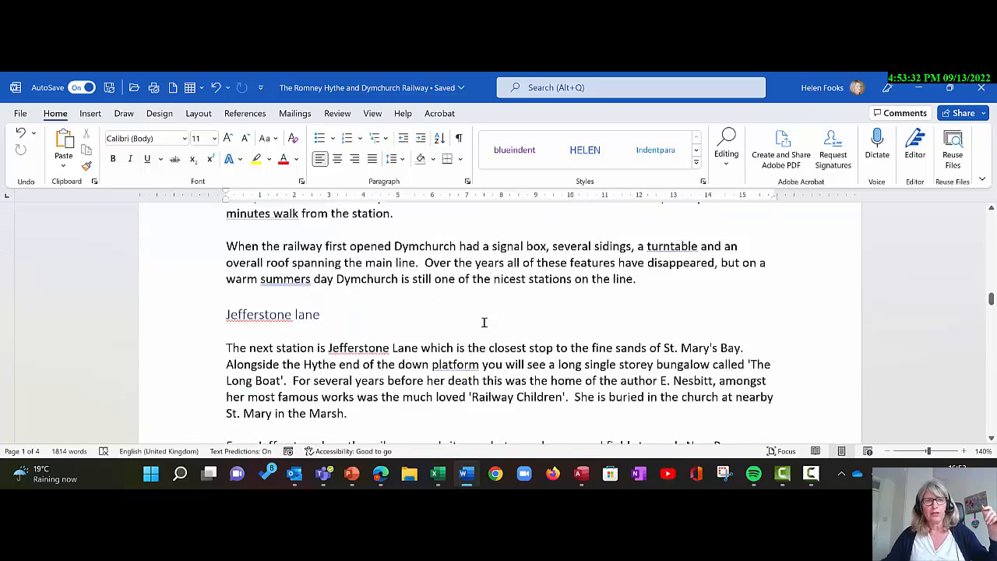
pyautogui.scroll(-14, 484, 322)
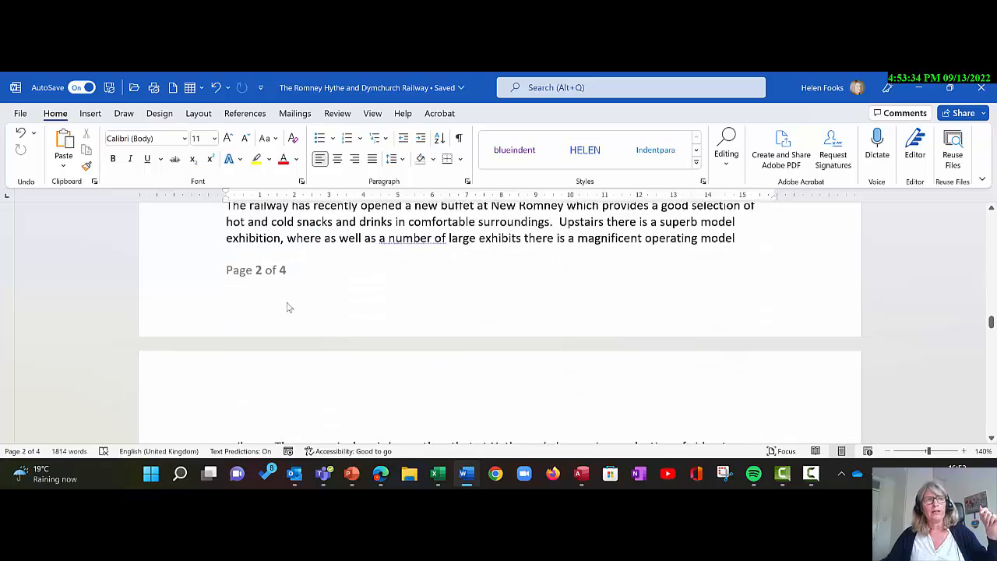
pyautogui.scroll(-12, 483, 280)
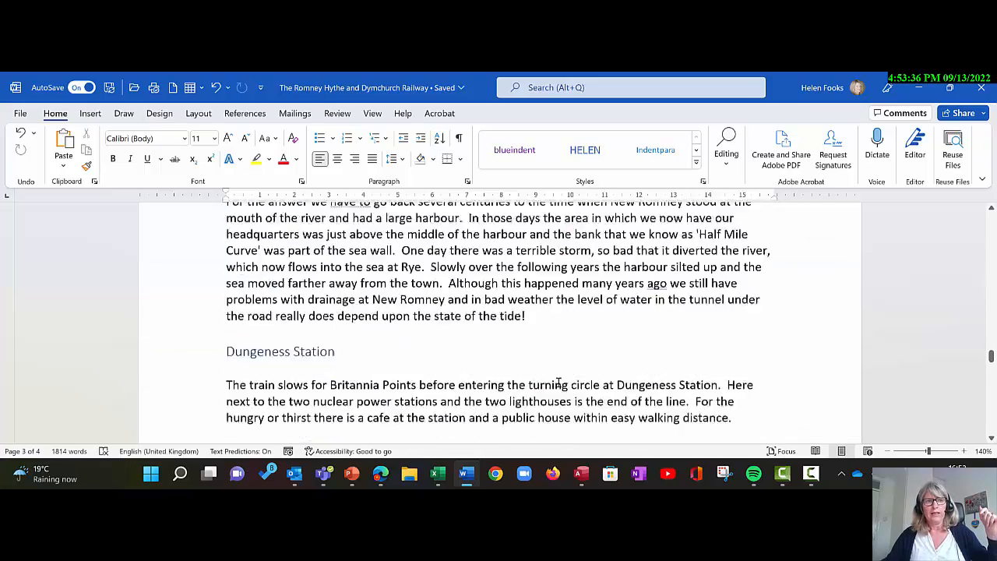
pyautogui.scroll(-15, 558, 381)
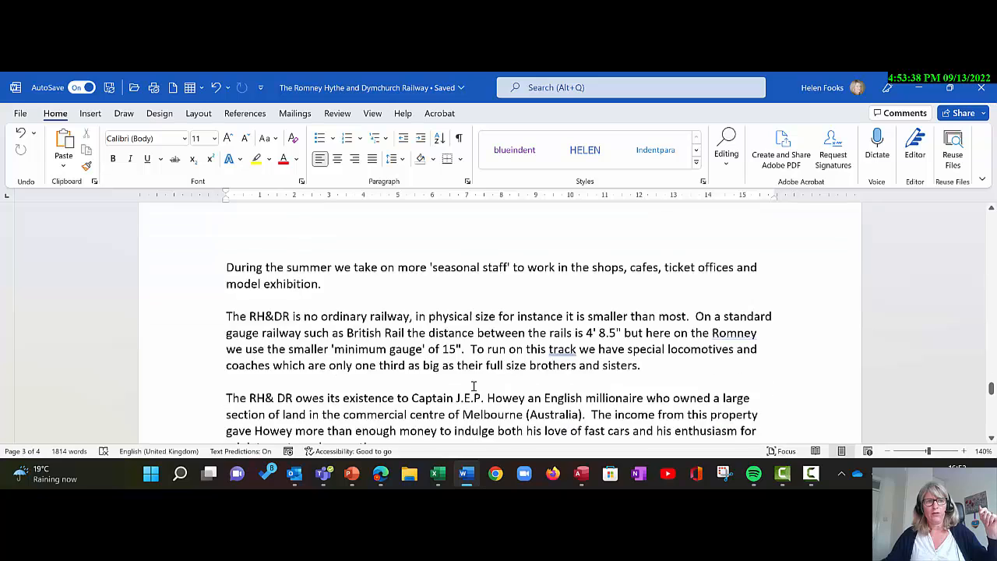
pyautogui.scroll(-8, 473, 386)
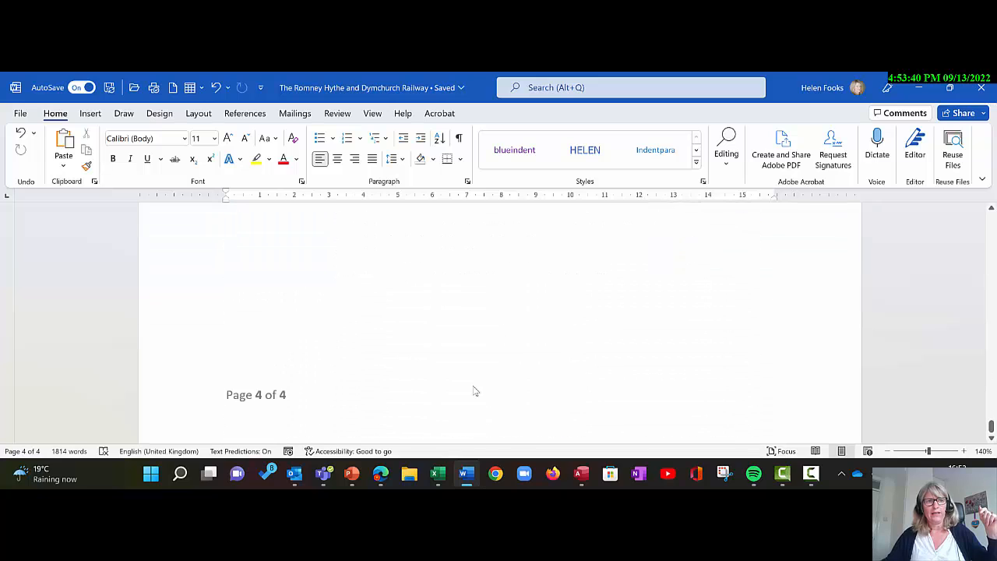
pyautogui.scroll(-1, 475, 390)
pyautogui.scroll(10, 475, 391)
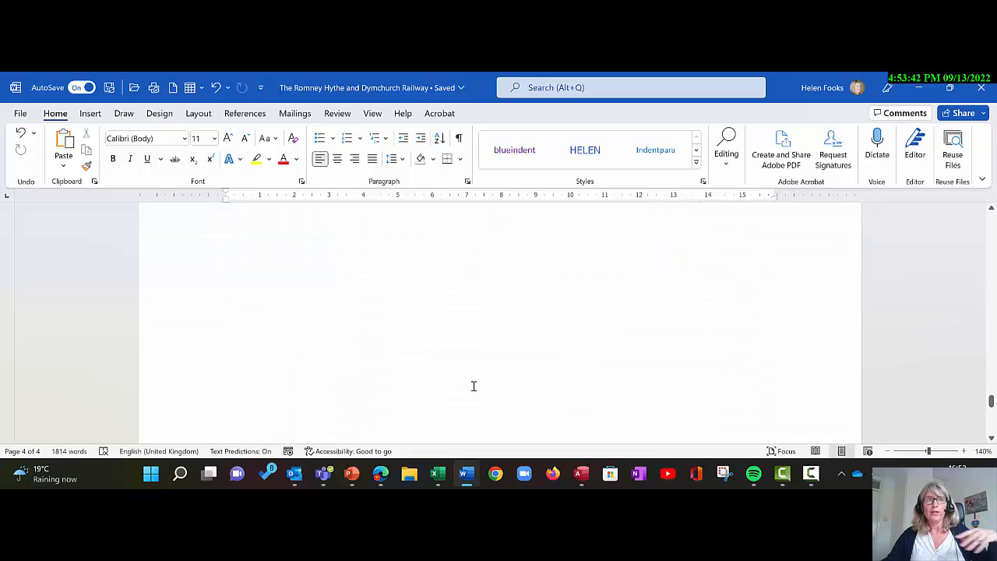
pyautogui.scroll(15, 473, 385)
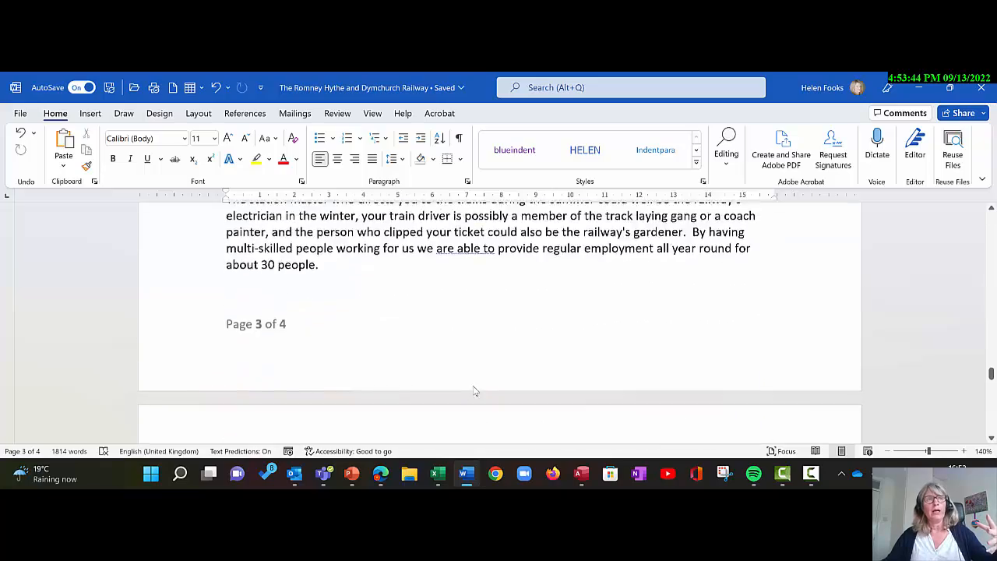
pyautogui.scroll(5, 472, 385)
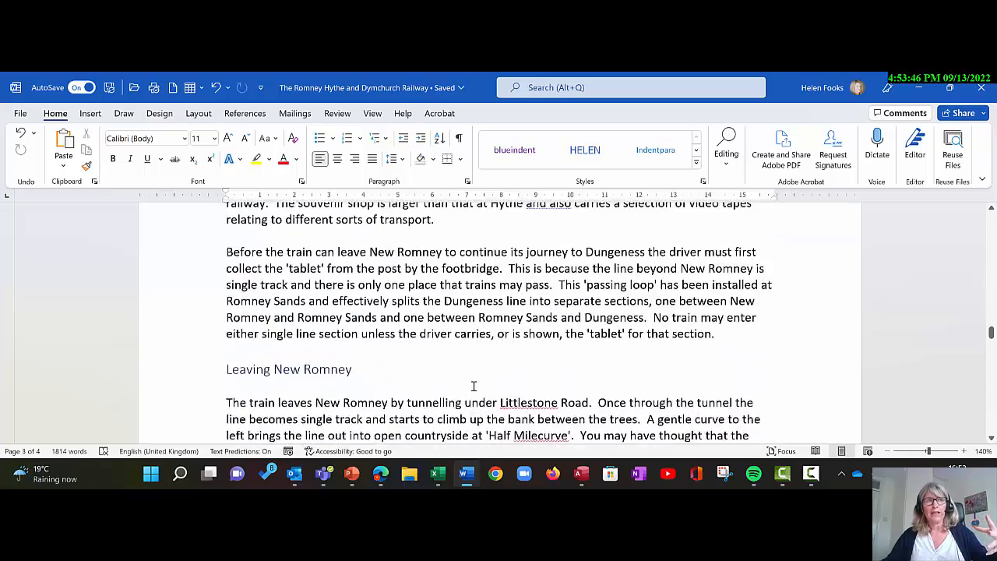
# - Insert a page break at the end of the Introduction paragraph on page 1, ahead of the A Brief History heading
pyautogui.scroll(15, 473, 385)
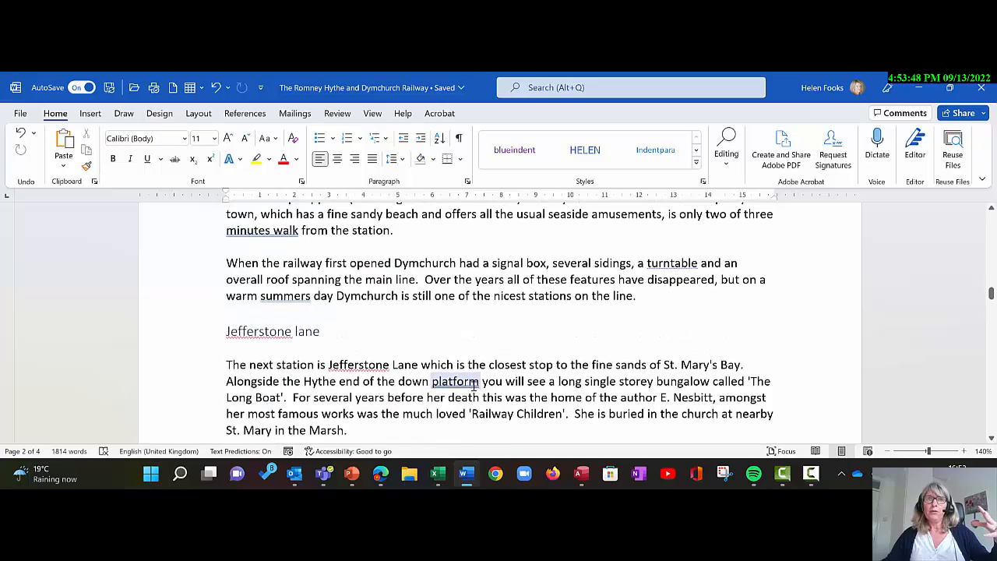
pyautogui.scroll(20, 474, 386)
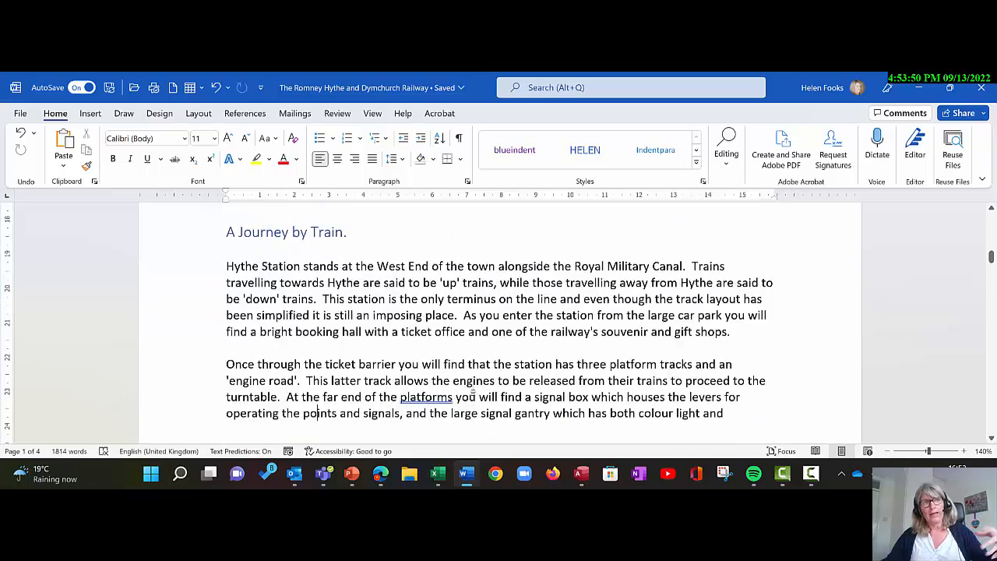
pyautogui.scroll(10, 473, 390)
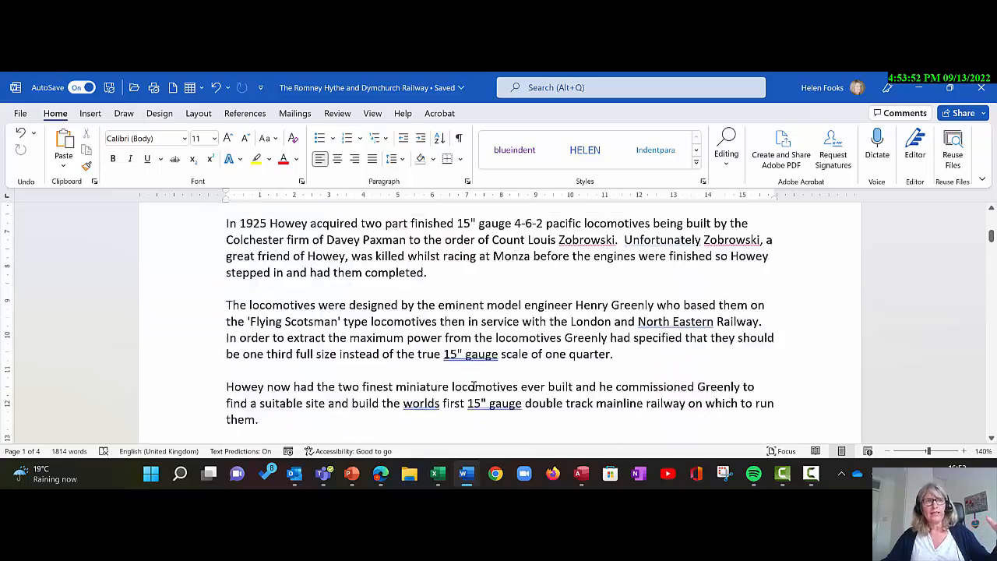
pyautogui.scroll(10, 472, 385)
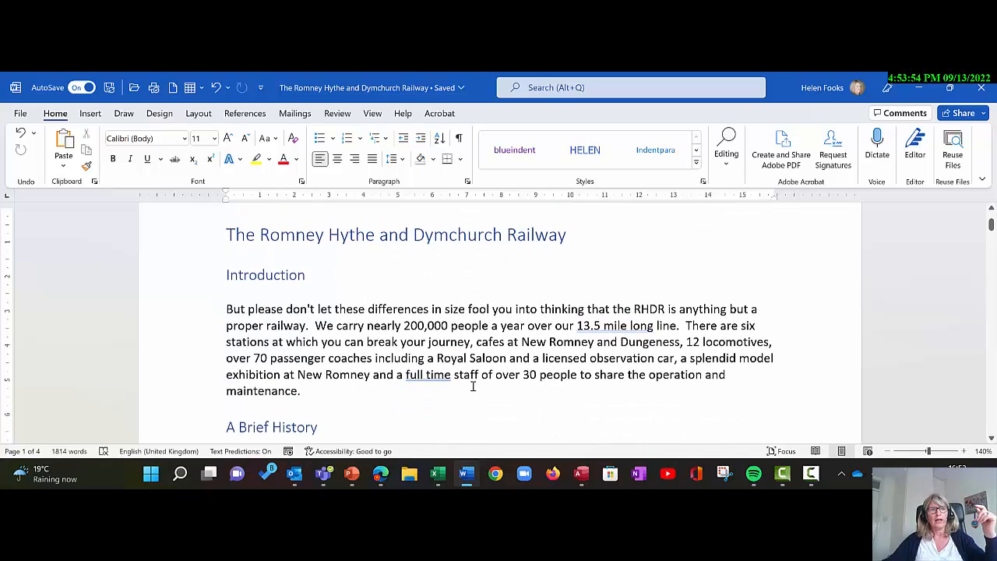
pyautogui.click(398, 392)
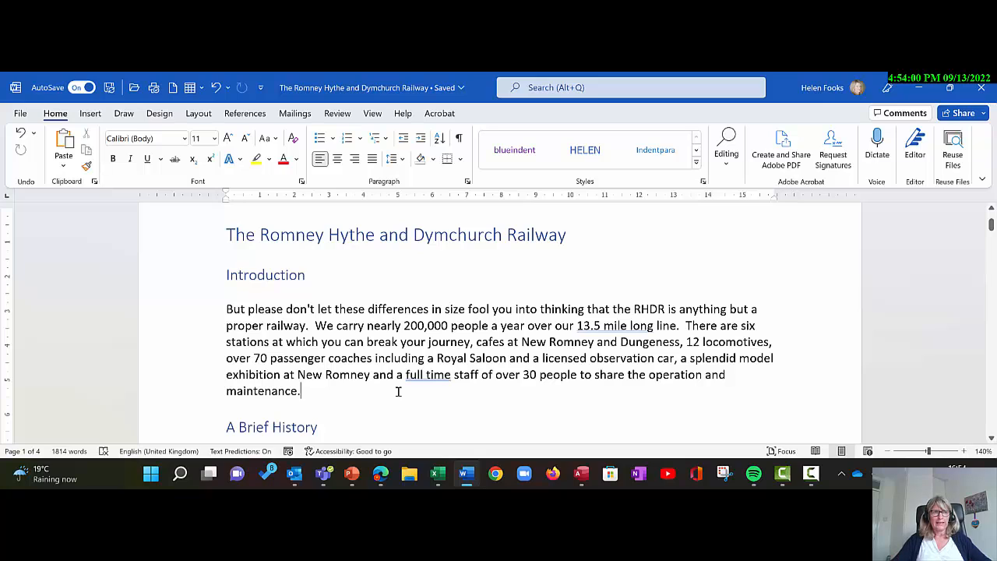
pyautogui.hotkey('ctrl', 'Return')
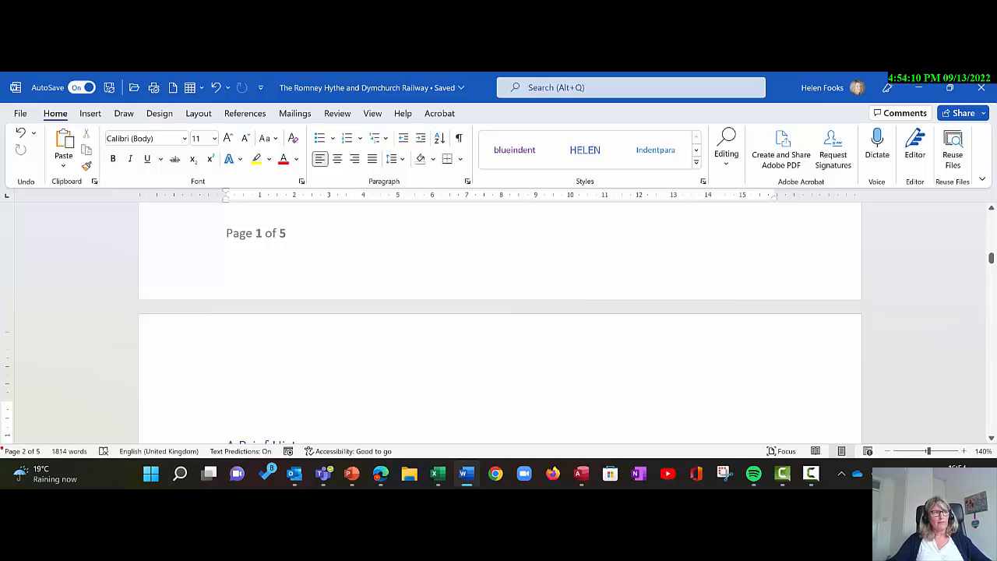
pyautogui.moveTo(2, 433)
pyautogui.mouseDown()
pyautogui.moveTo(14, 464)
pyautogui.moveTo(97, 472)
pyautogui.moveTo(57, 466)
pyautogui.mouseUp()
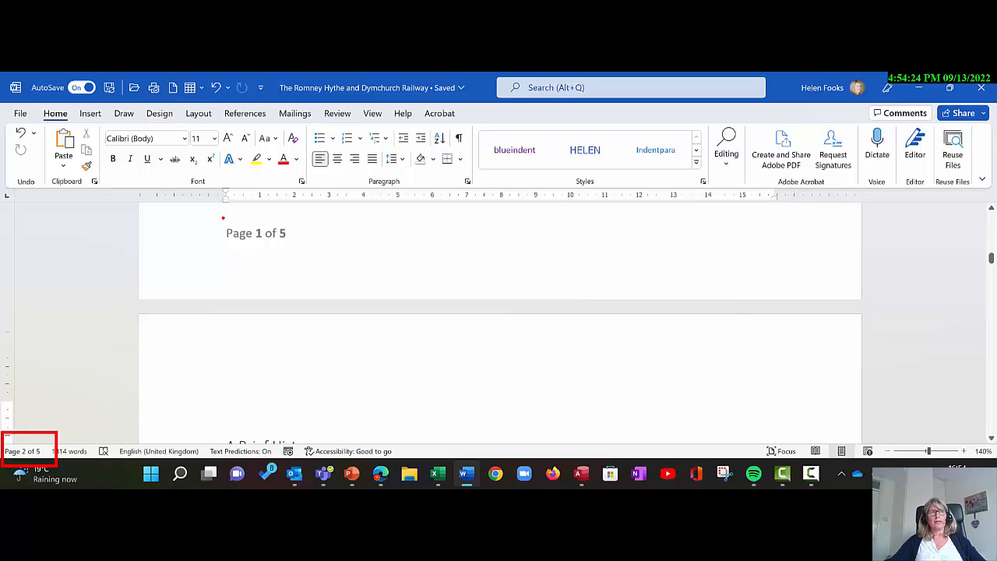
pyautogui.moveTo(219, 217); pyautogui.dragTo(292, 250)
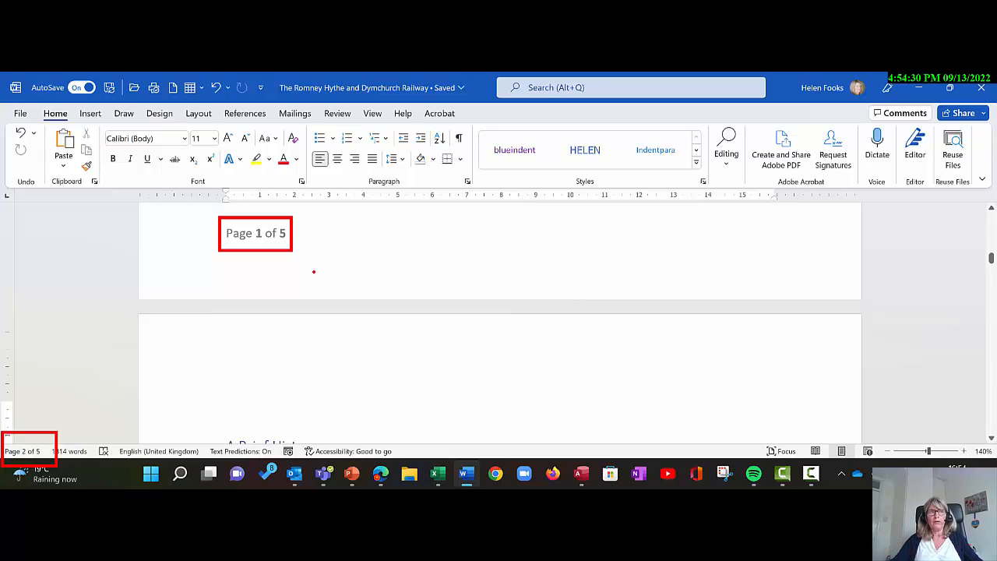
pyautogui.press('Escape')
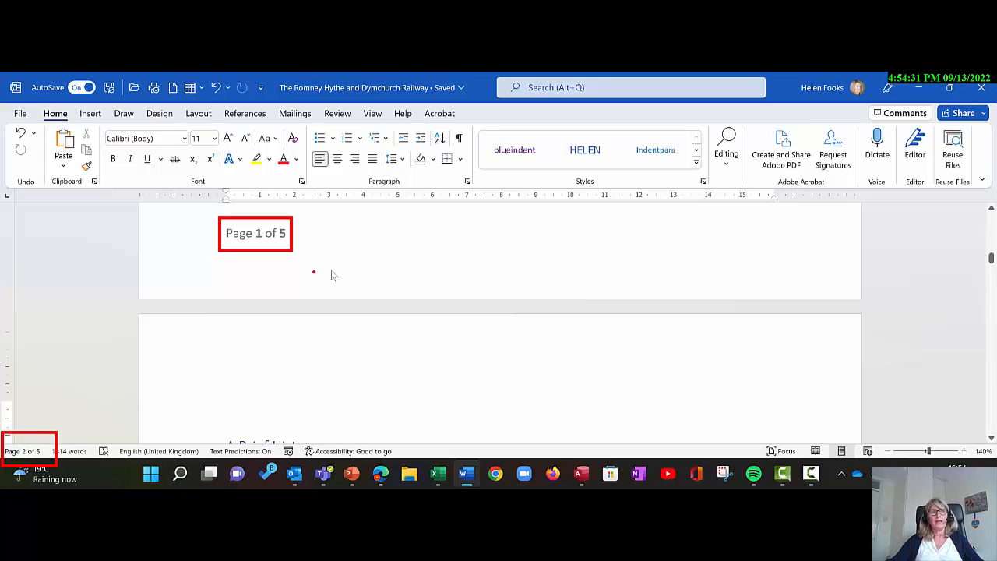
# - Open the page 1 footer, inspect its total-pages and page-number fields by selecting each, and return to the body text
pyautogui.doubleClick(277, 236)
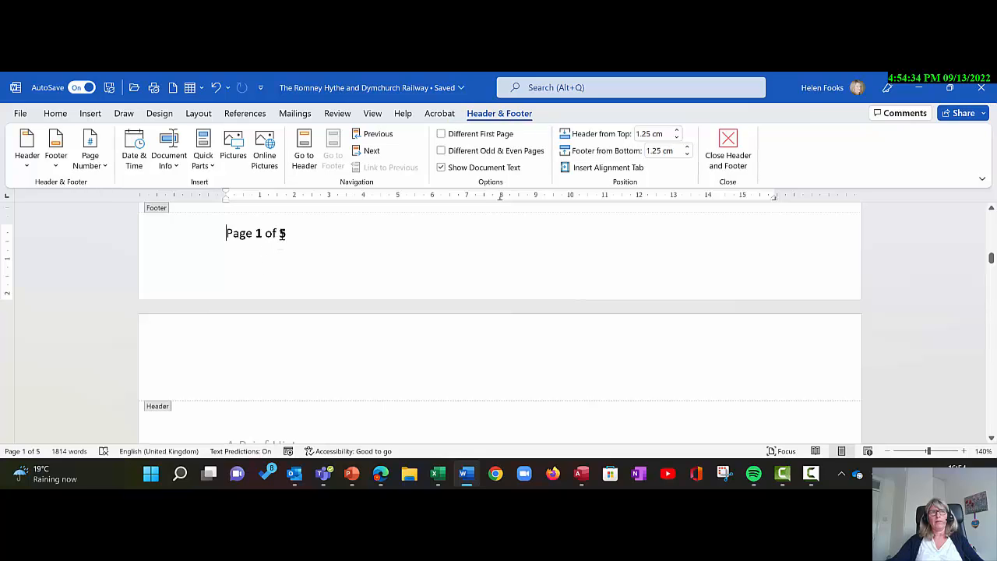
pyautogui.click(284, 234)
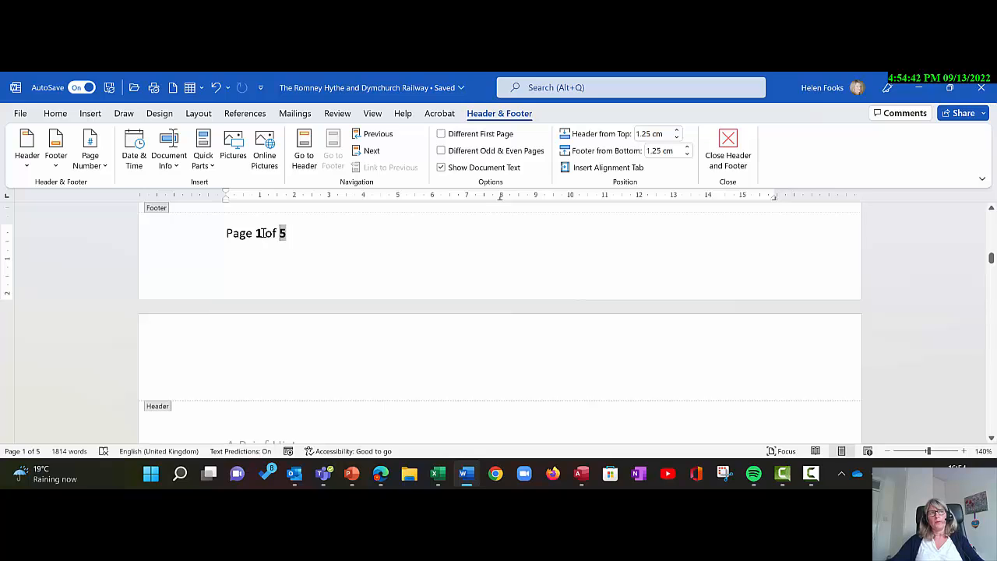
pyautogui.click(262, 233)
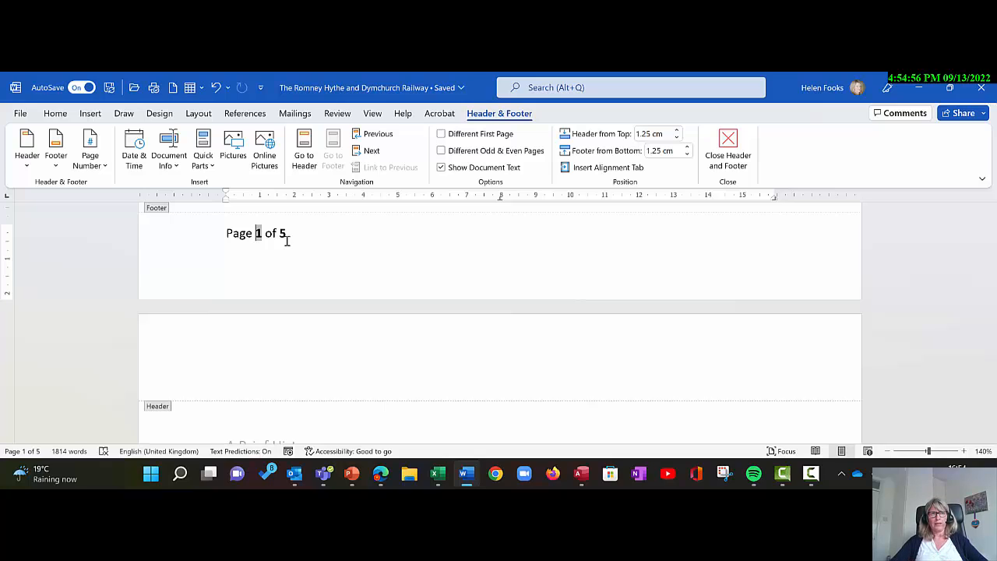
pyautogui.scroll(5, 366, 288)
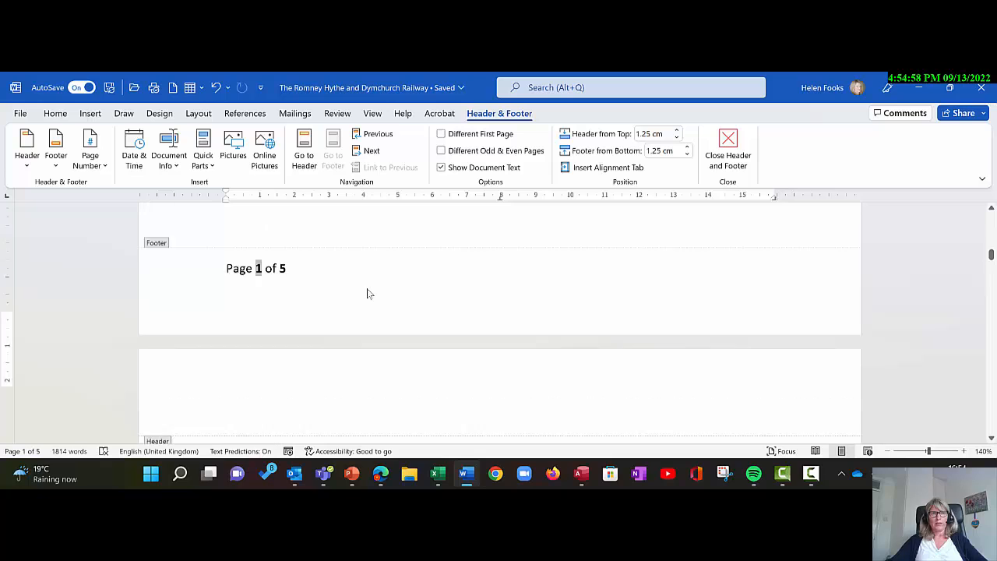
pyautogui.scroll(5, 372, 299)
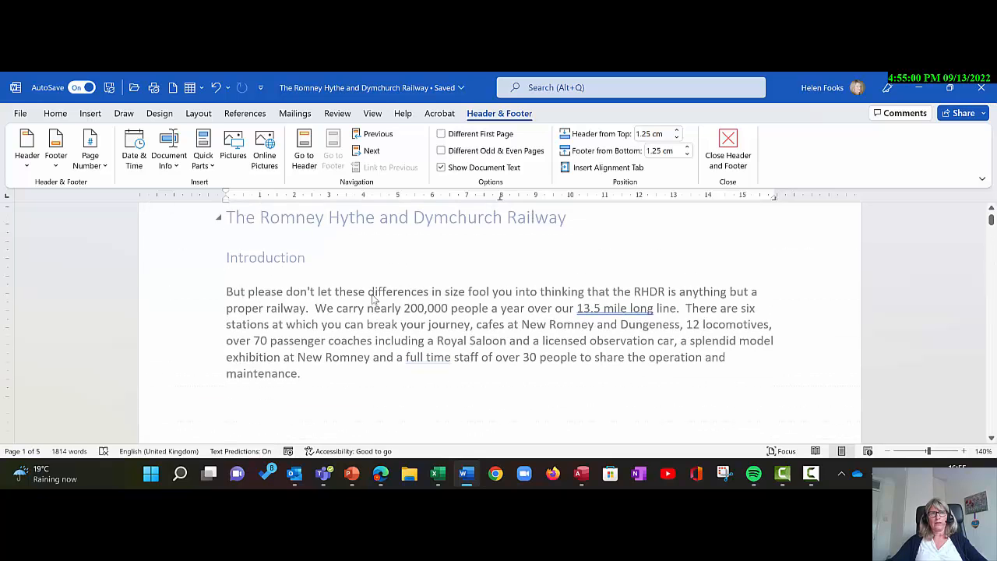
pyautogui.doubleClick(348, 392)
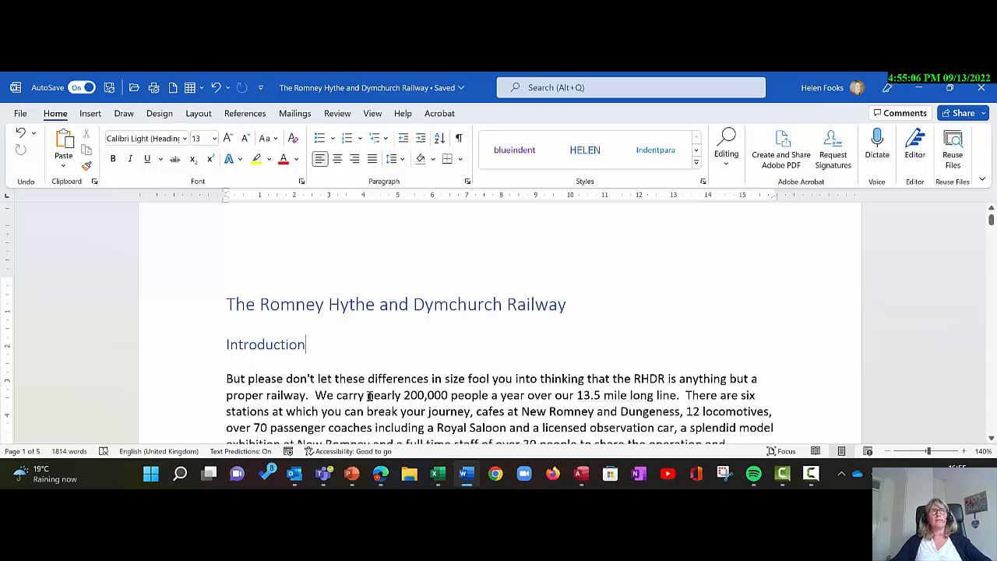
# - Look through the bottom-of-page number styles as far as the Page X of Y group, and close the gallery without choosing one
pyautogui.click(91, 117)
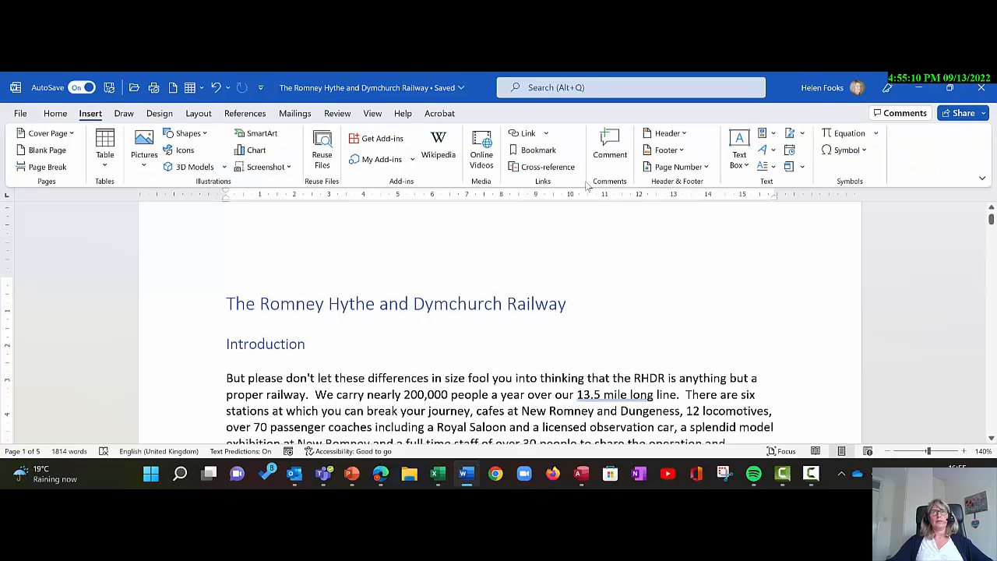
pyautogui.click(669, 167)
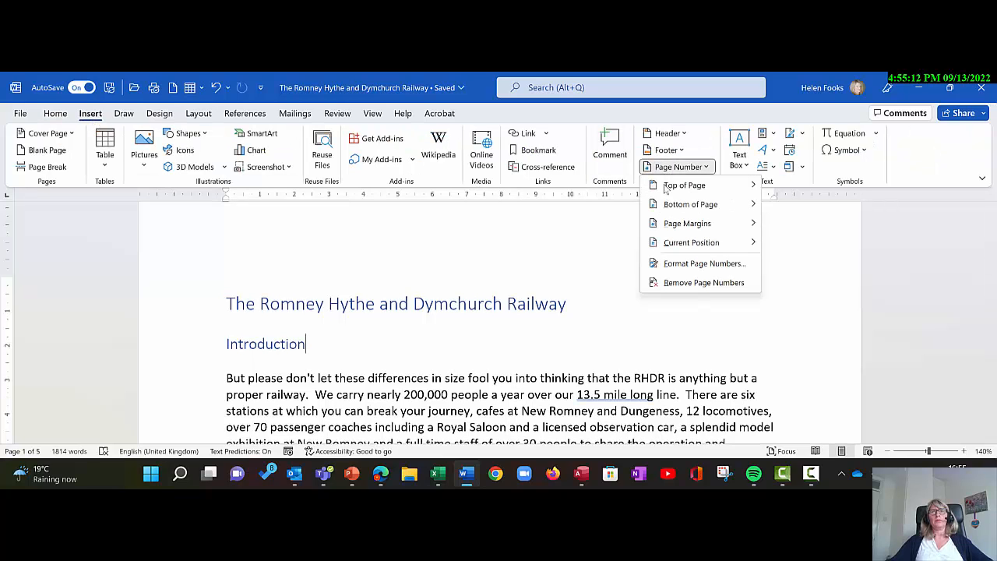
pyautogui.moveTo(669, 204)
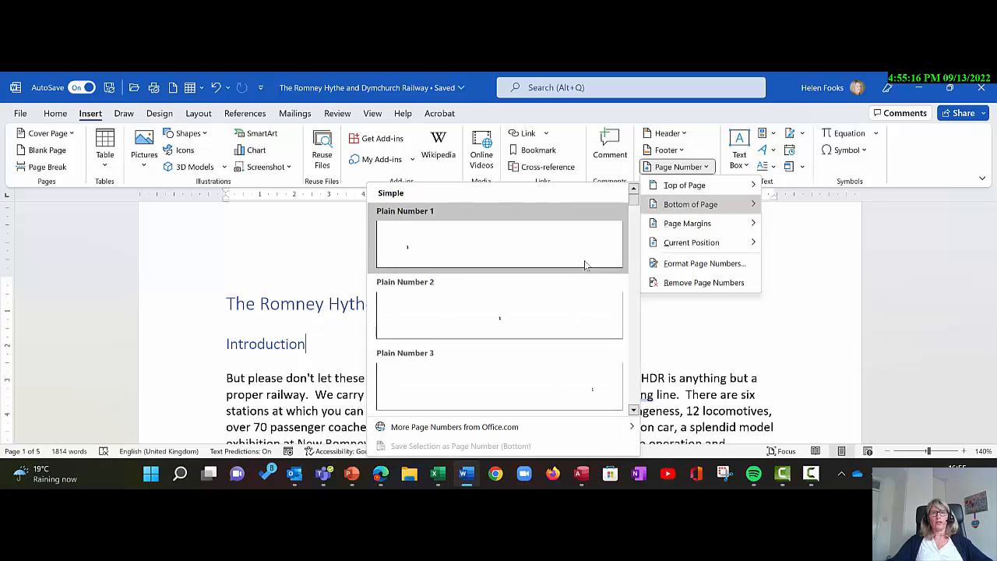
pyautogui.scroll(-6, 573, 292)
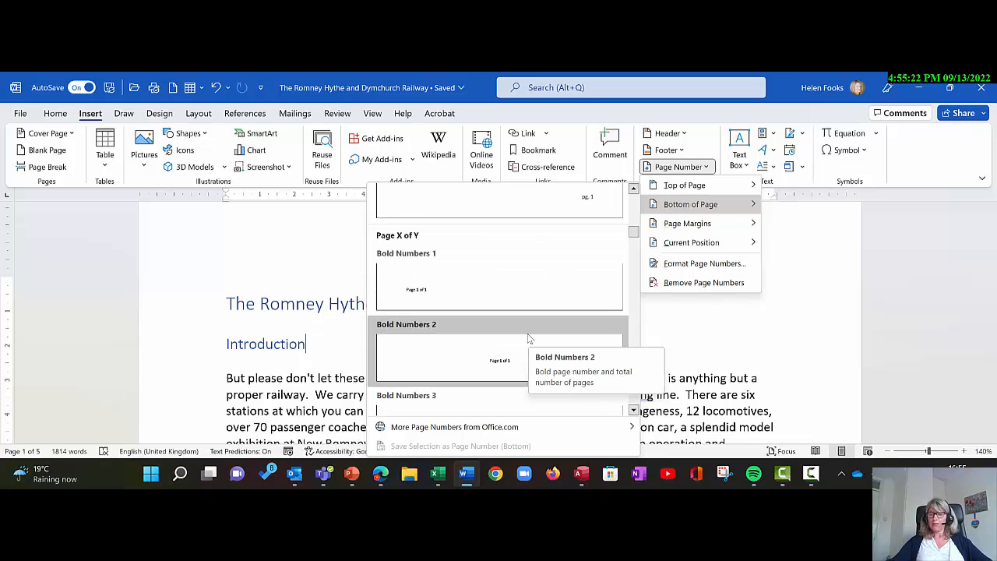
pyautogui.click(702, 343)
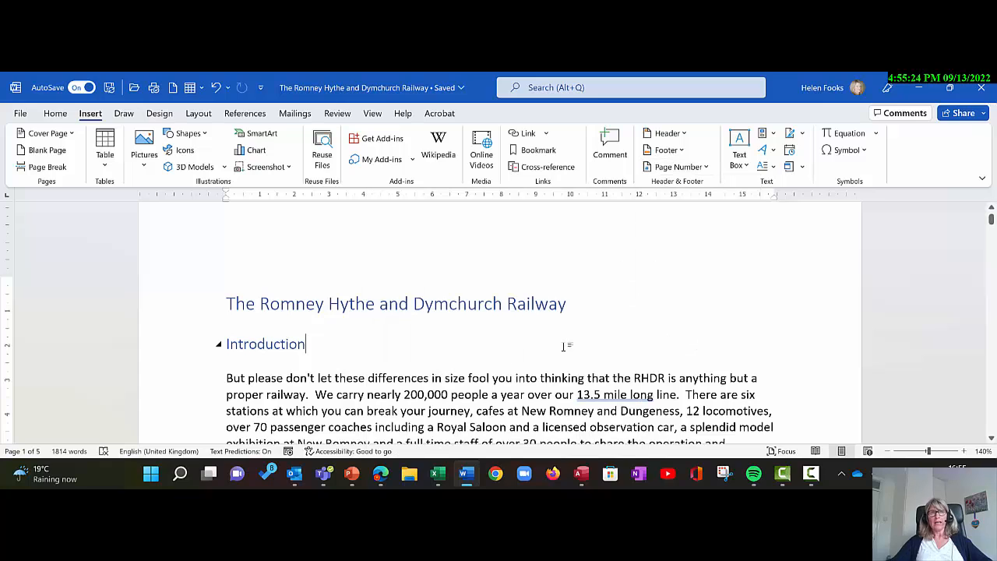